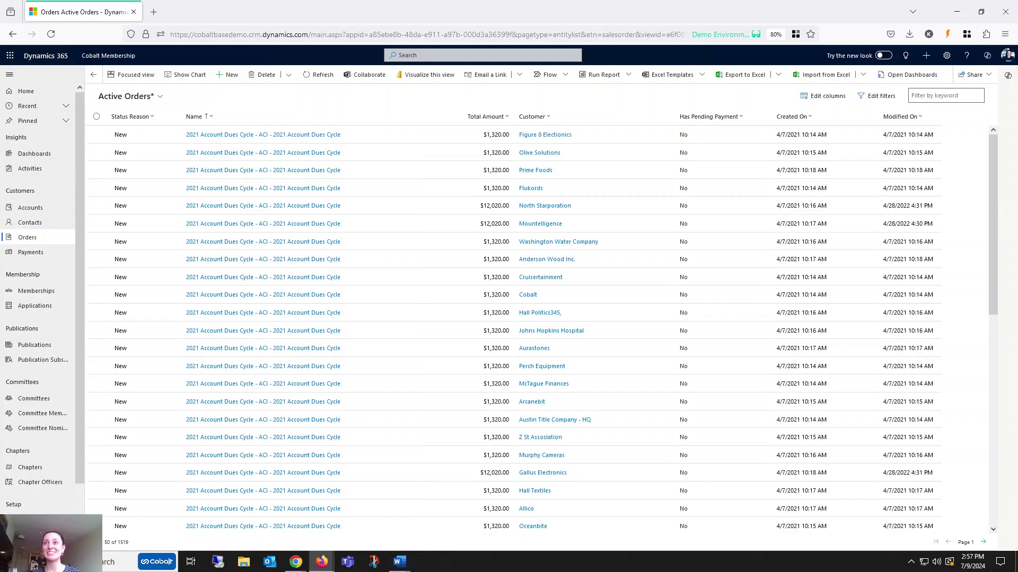
- Show the Export to Excel choices for the Active Orders list
click(778, 75)
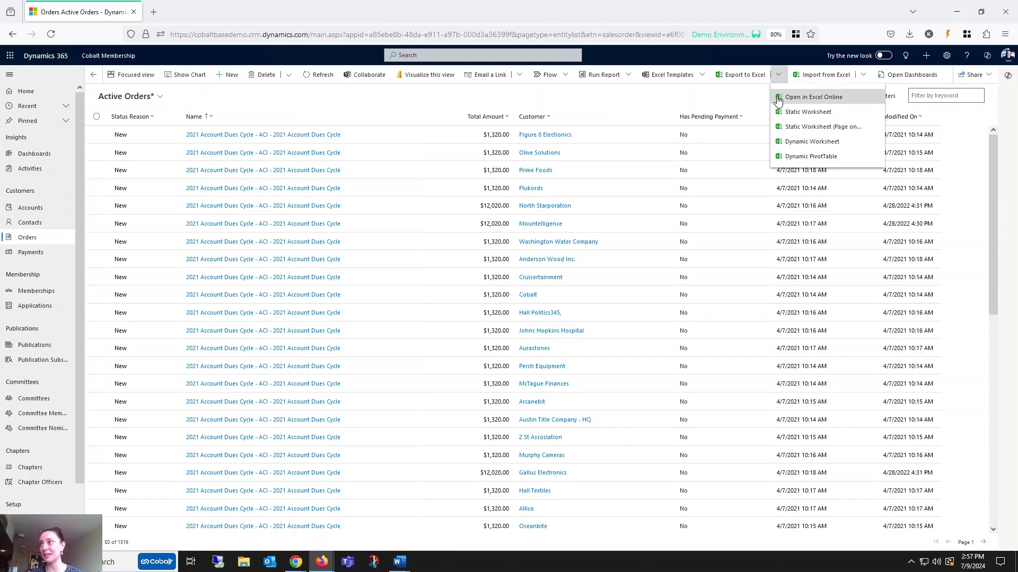
- Open the orders in Excel Online and enter =SUM(C1:C1520) below the last Total Amount
click(839, 99)
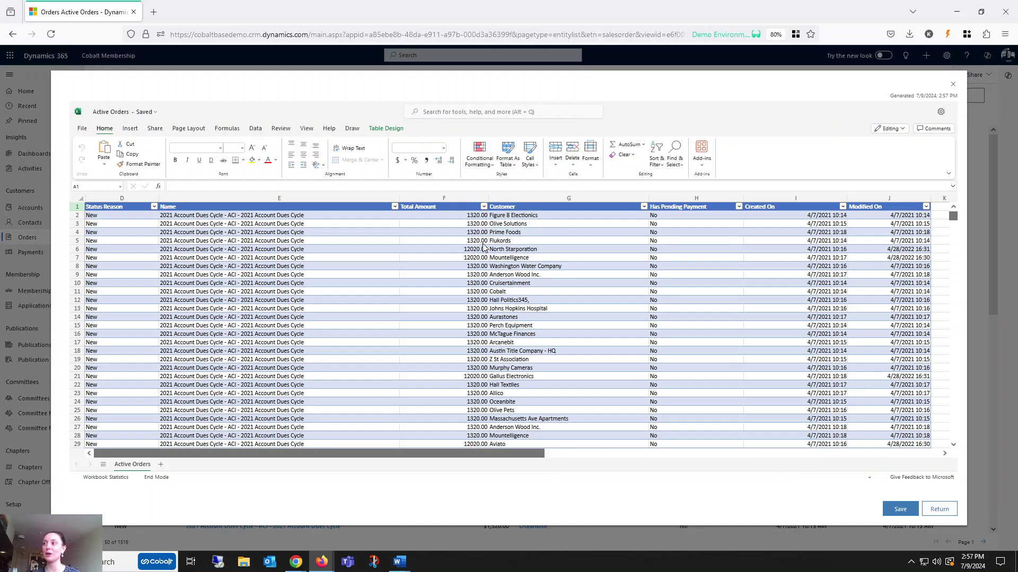
drag(953, 218, 956, 427)
scroll(596, 353, down, 10)
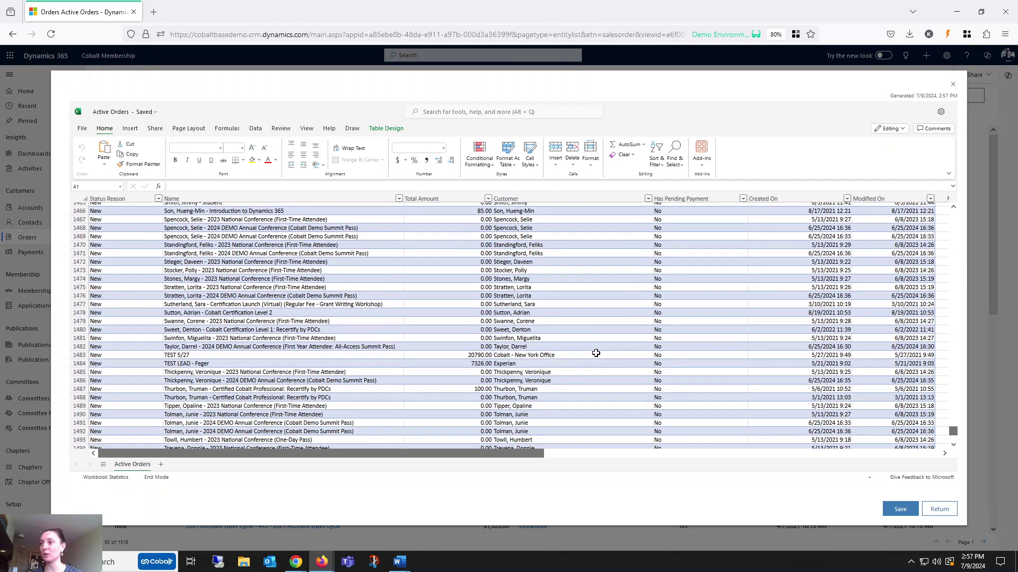
scroll(595, 353, down, 10)
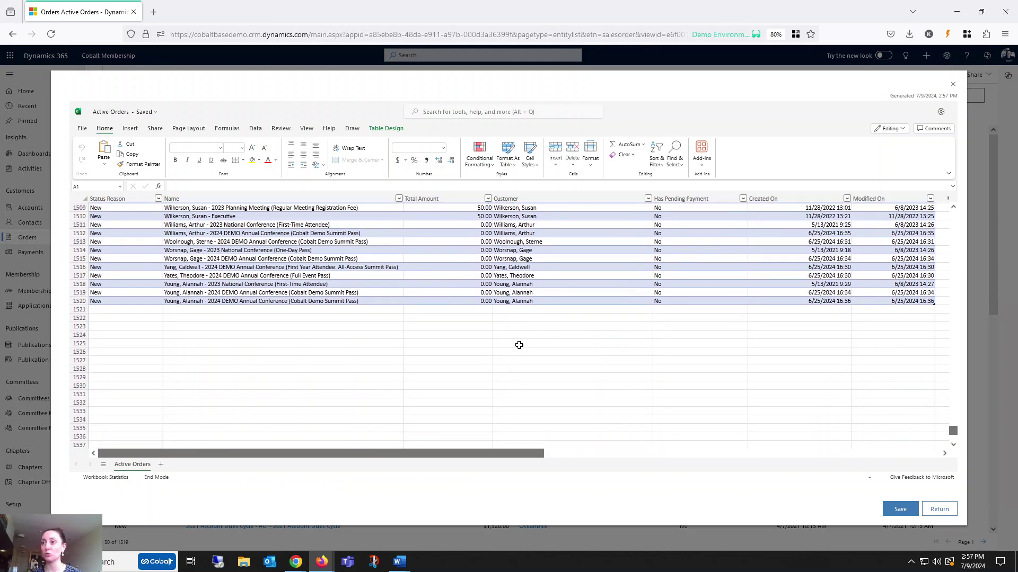
click(463, 309)
text(=SUM)
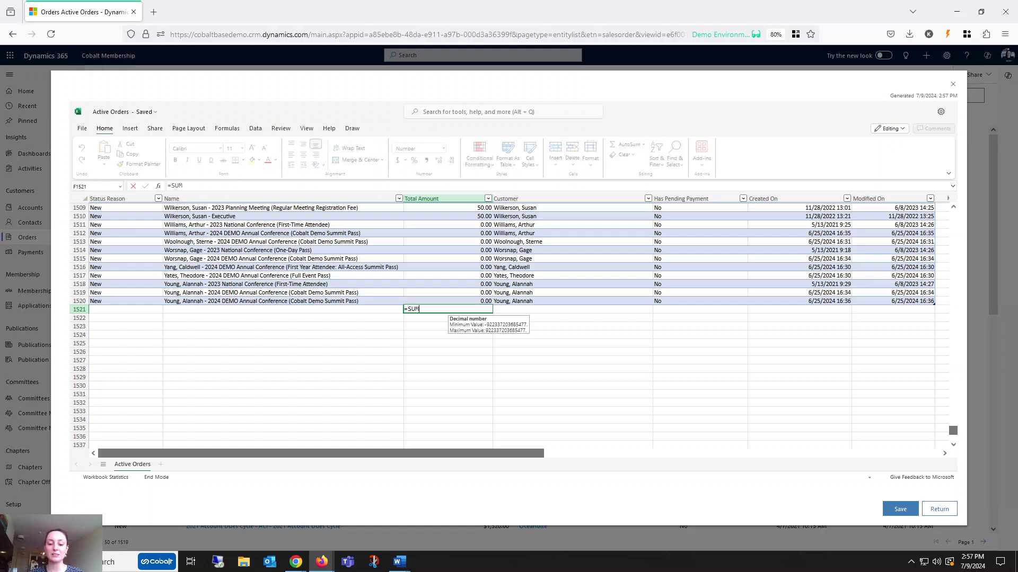
text((C1:C)
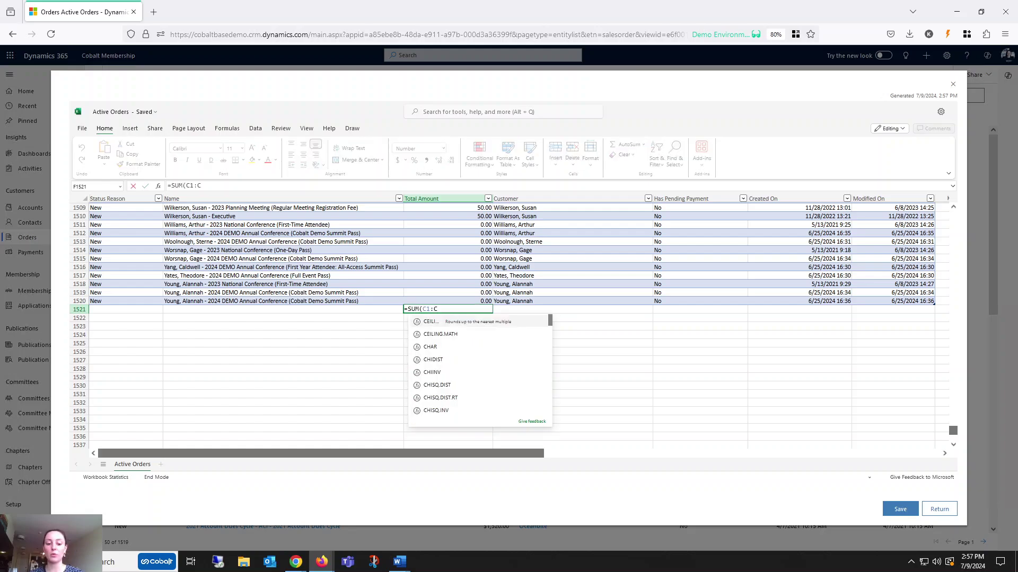
text(1520))
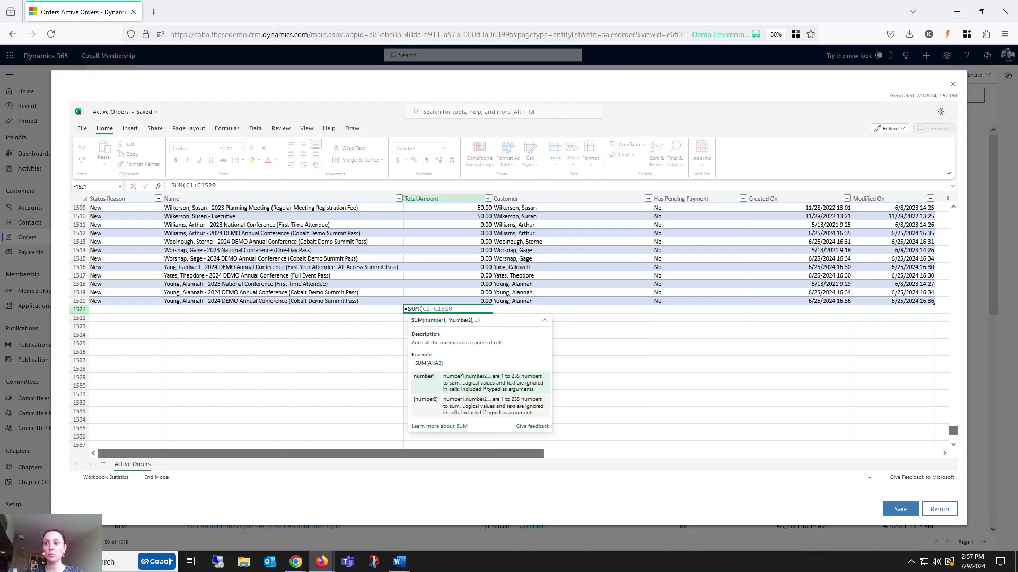
key(Return)
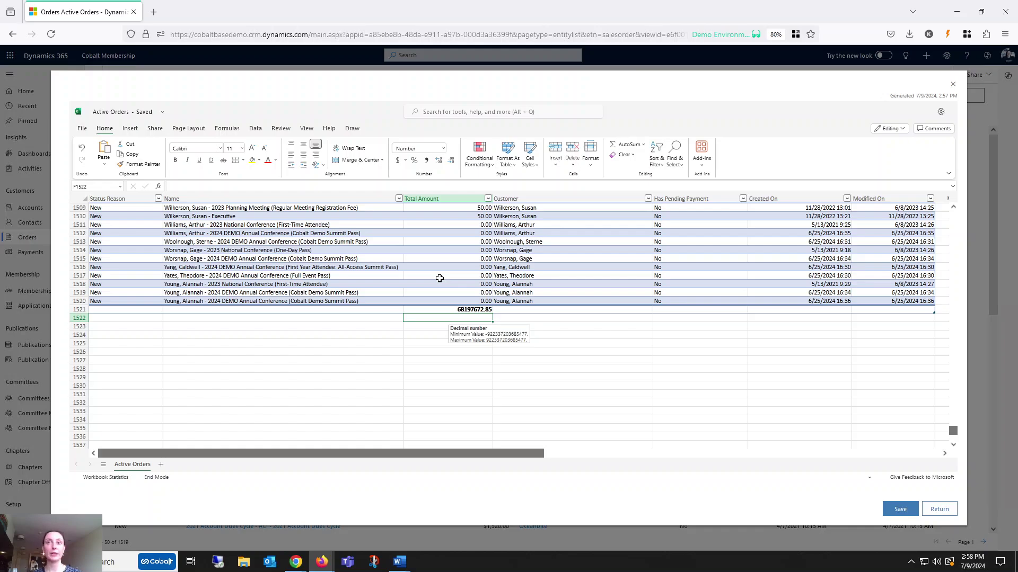
- Check the Save As options, then select the whole orders table with Ctrl+A
click(82, 128)
click(112, 159)
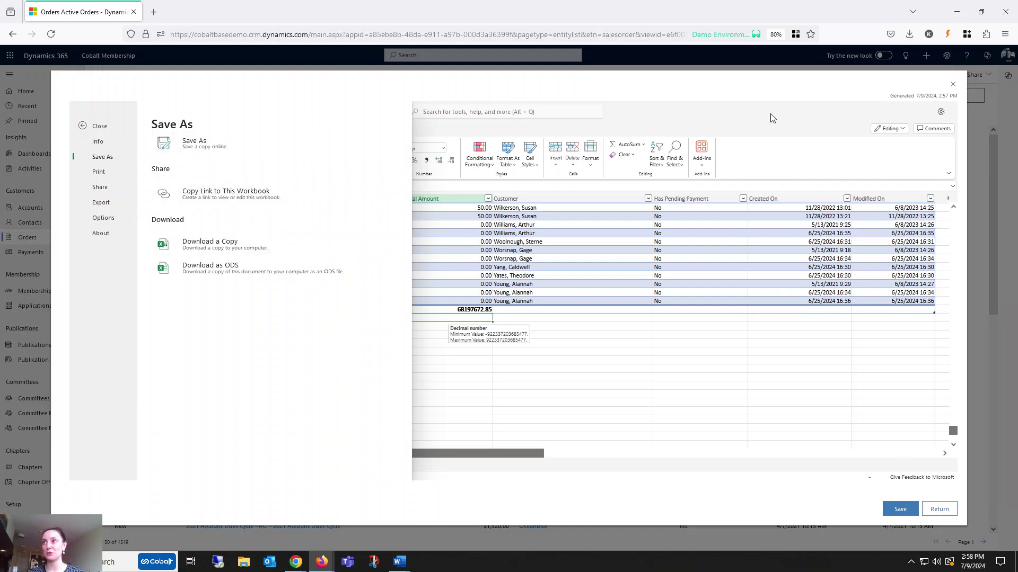
key(Escape)
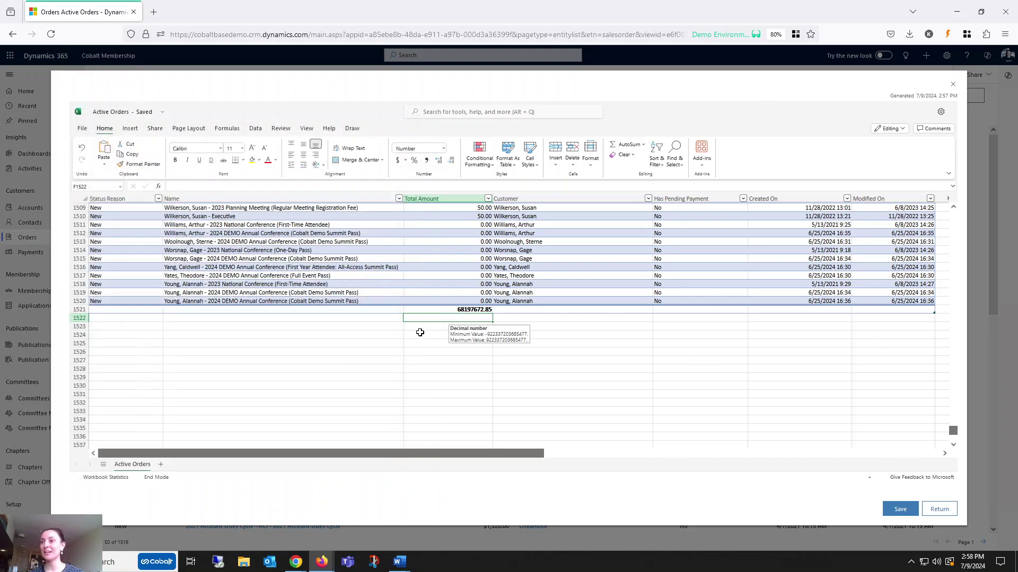
click(154, 301)
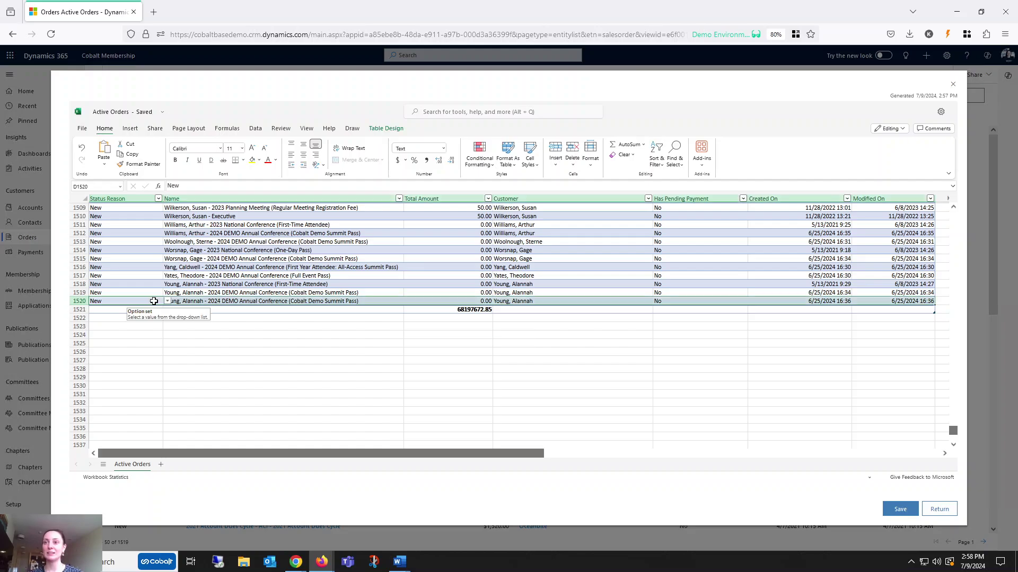
key(ctrl+a)
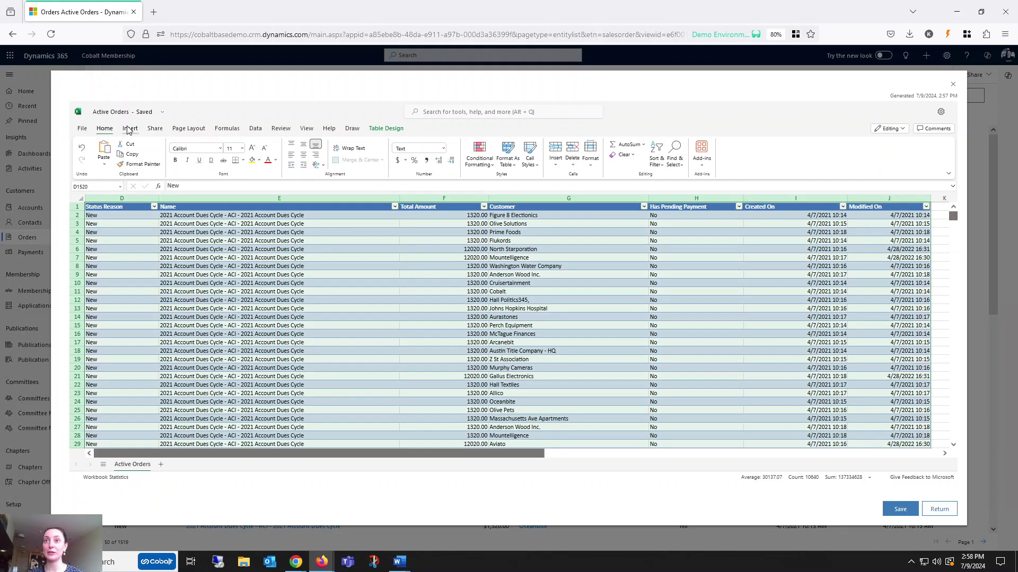
- Insert a scatter chart of the table and move it over columns K–Q
click(130, 128)
click(286, 152)
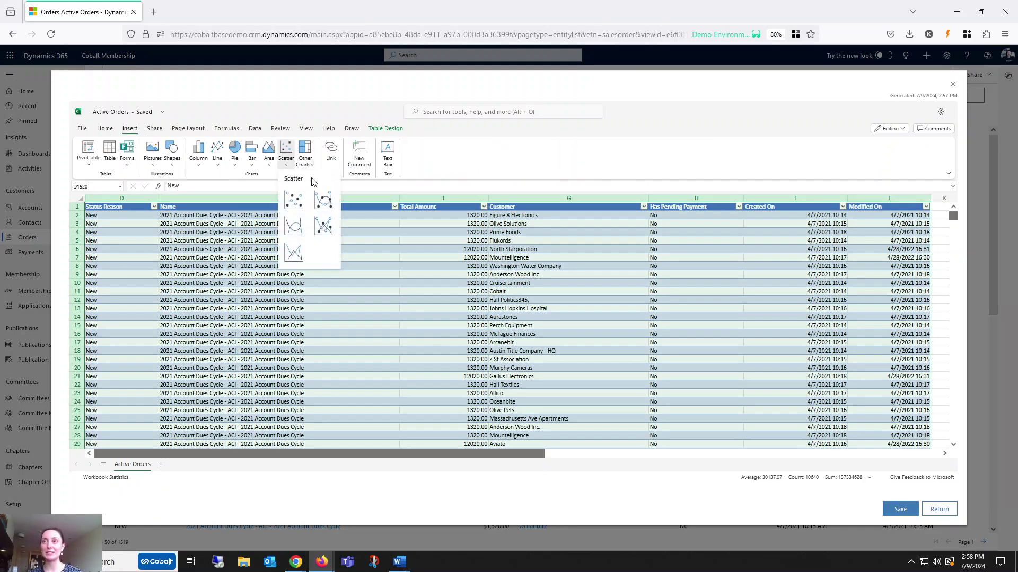
click(299, 196)
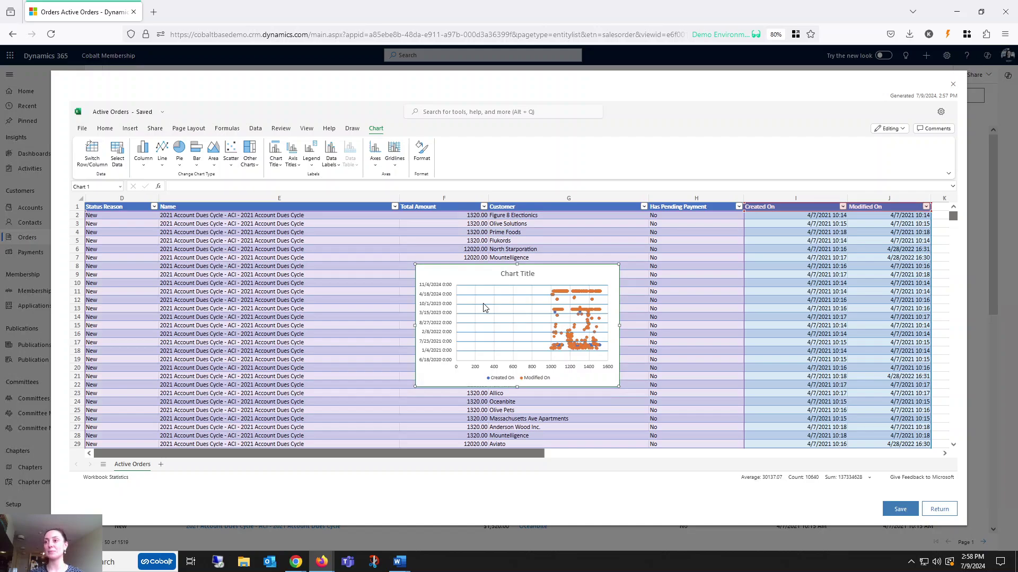
scroll(728, 338, right, 3)
scroll(727, 337, right, 2)
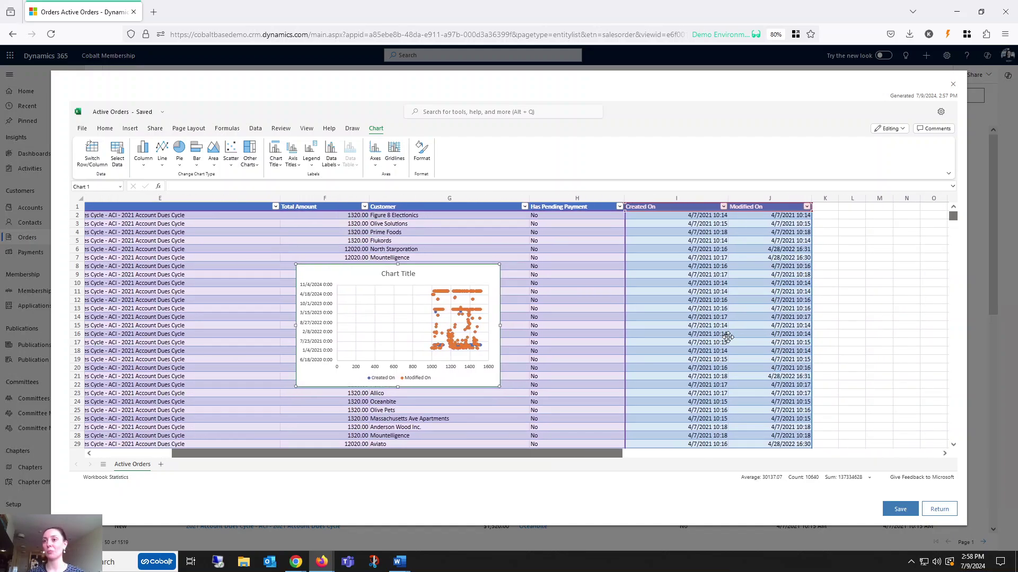
drag(389, 273, 907, 286)
click(840, 249)
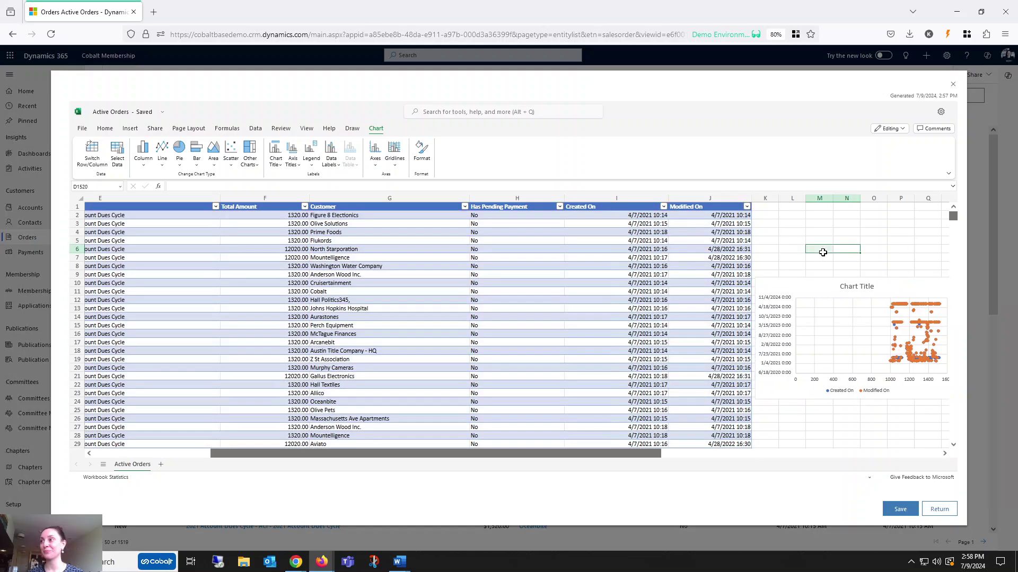
scroll(444, 332, left, 4)
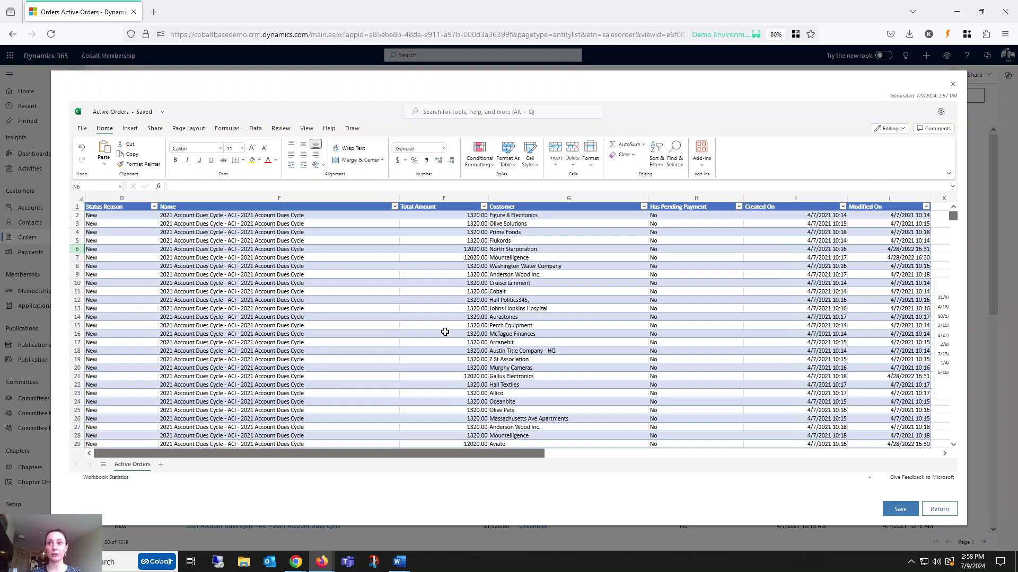
- Append ' - KB Demo Order' to the first order's name in E2
click(328, 216)
click(340, 186)
text(- KB Demo )
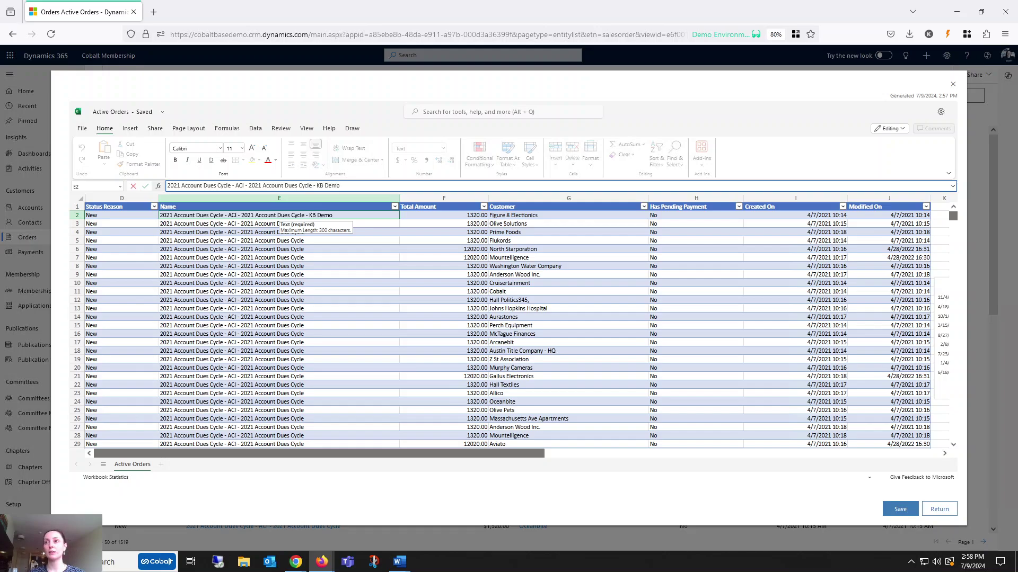
text(Order)
key(Return)
- Paste the ' - KB Demo Order' suffix onto the second order's name in E3
drag(365, 186, 313, 186)
key(ctrl+c)
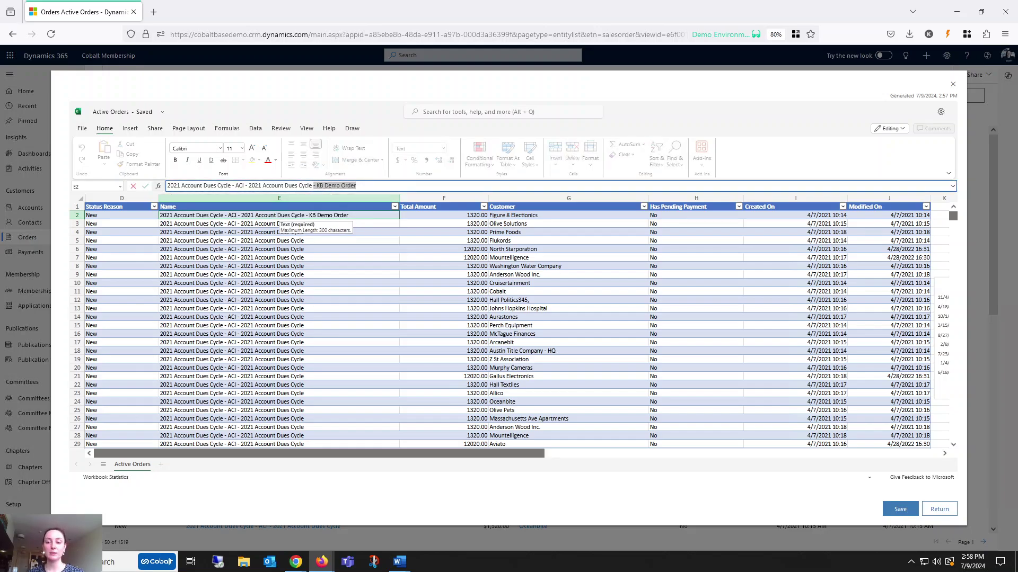
key(Return)
click(338, 186)
key(ctrl+v)
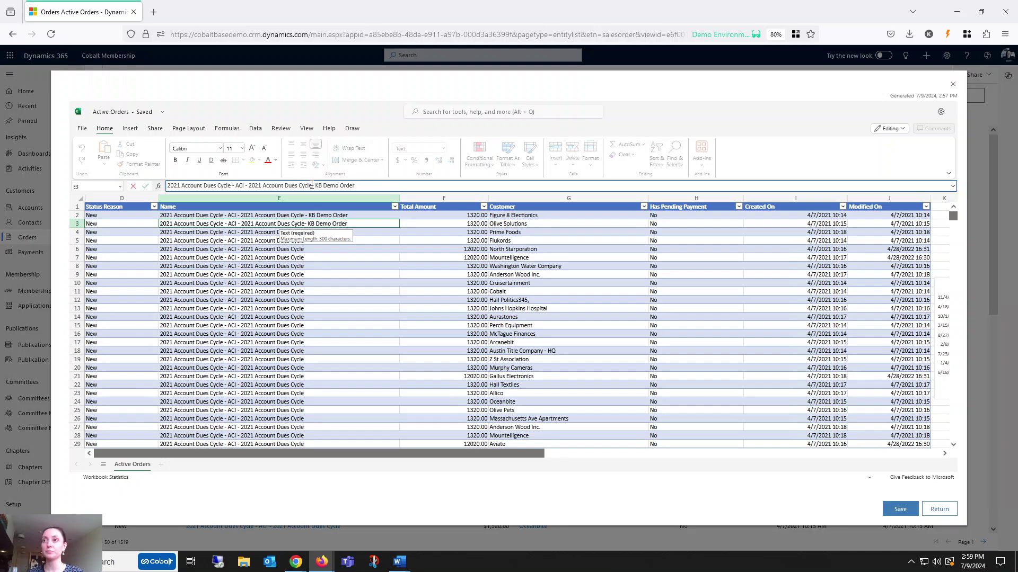
key(Return)
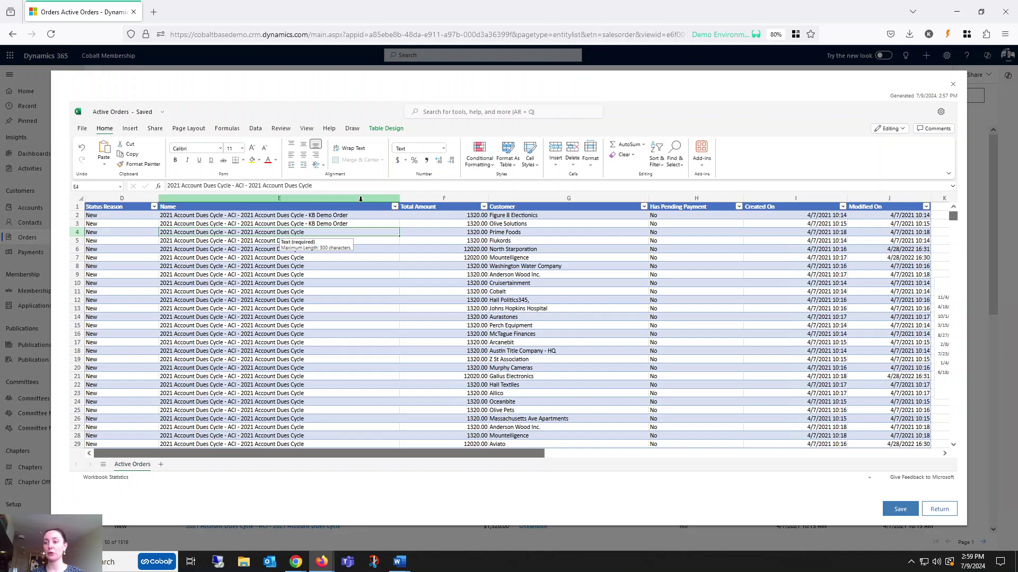
key(Right)
key(Up)
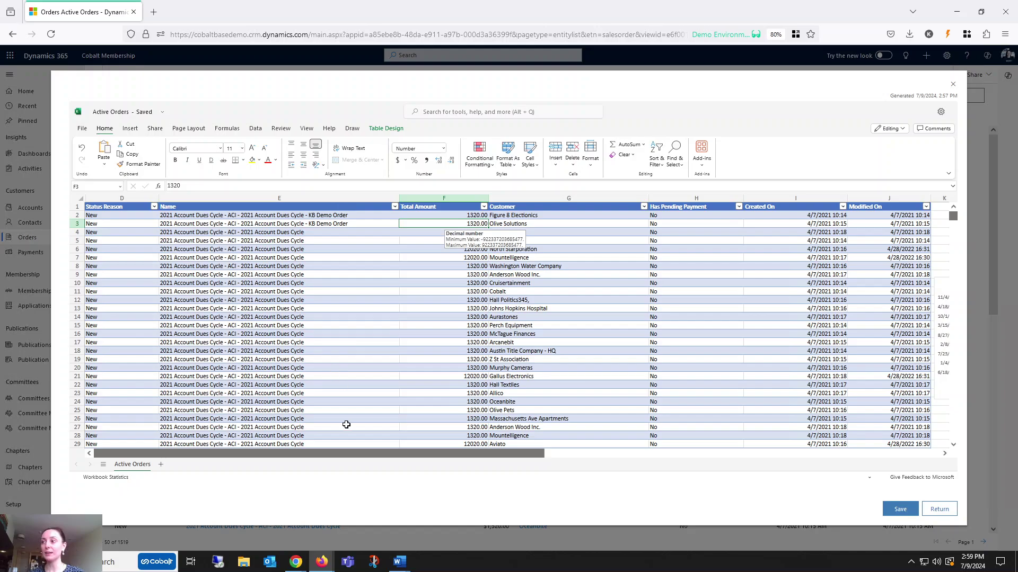
- Save the edited orders back to Dynamics 365 and track the import's progress
click(892, 510)
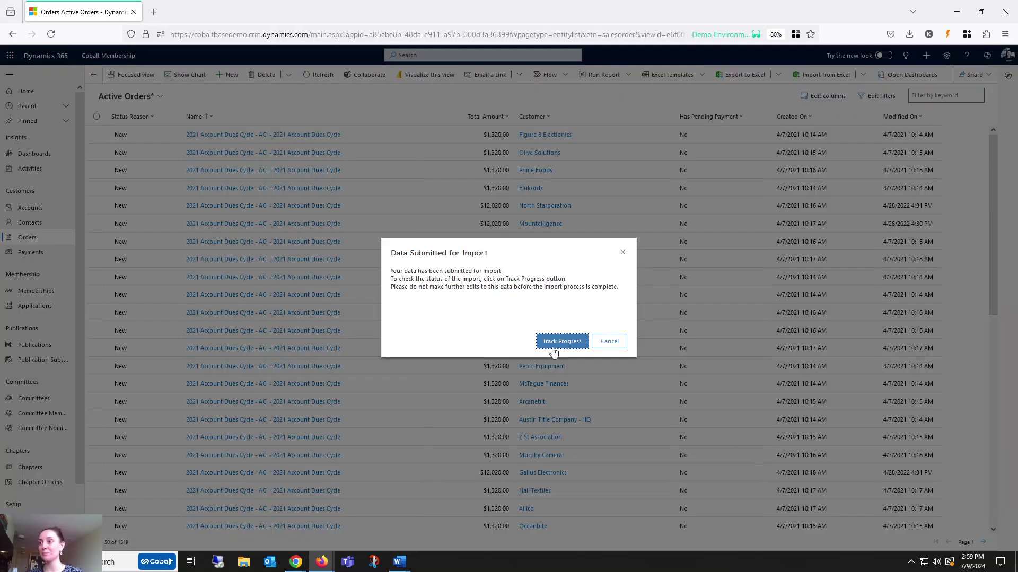
click(563, 342)
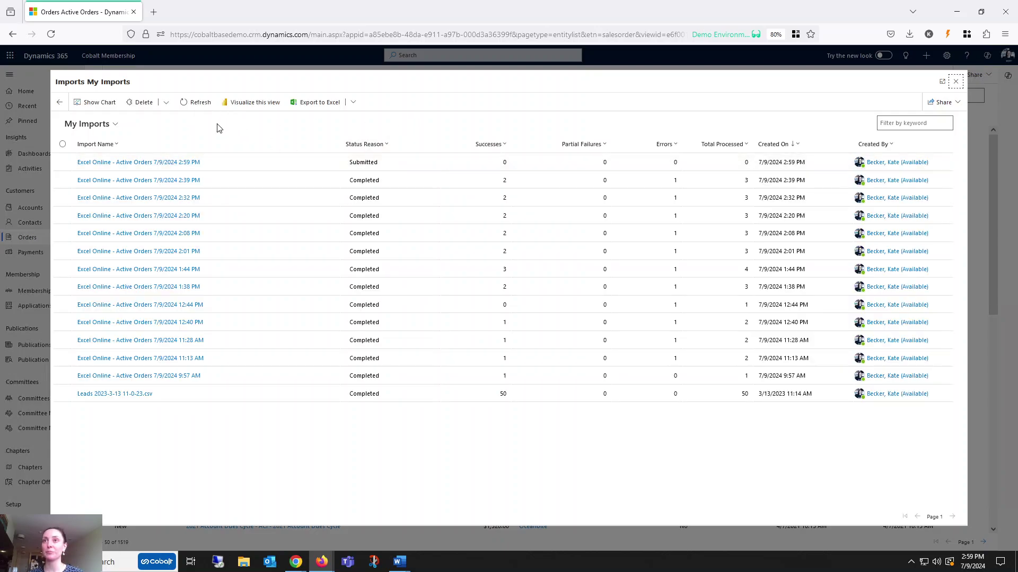
- Refresh My Imports until the 2:59 PM import shows Completed with 2 successes, 1 error
click(192, 106)
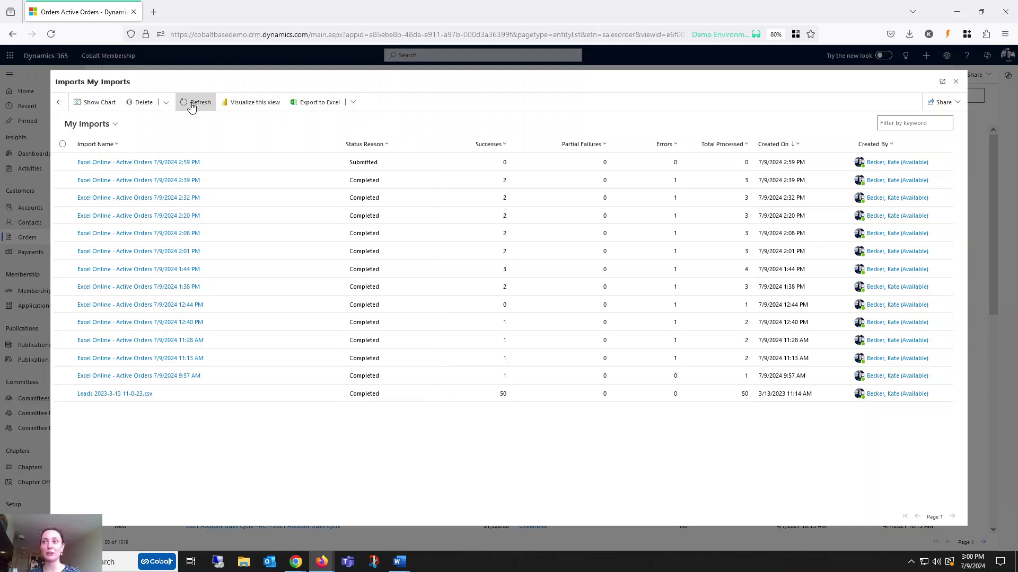
click(192, 105)
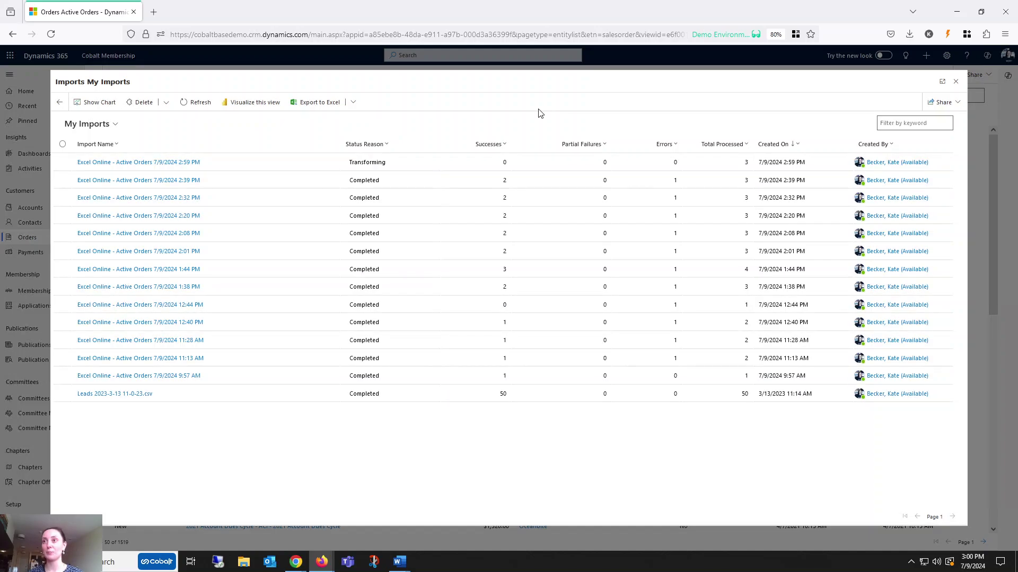
click(210, 107)
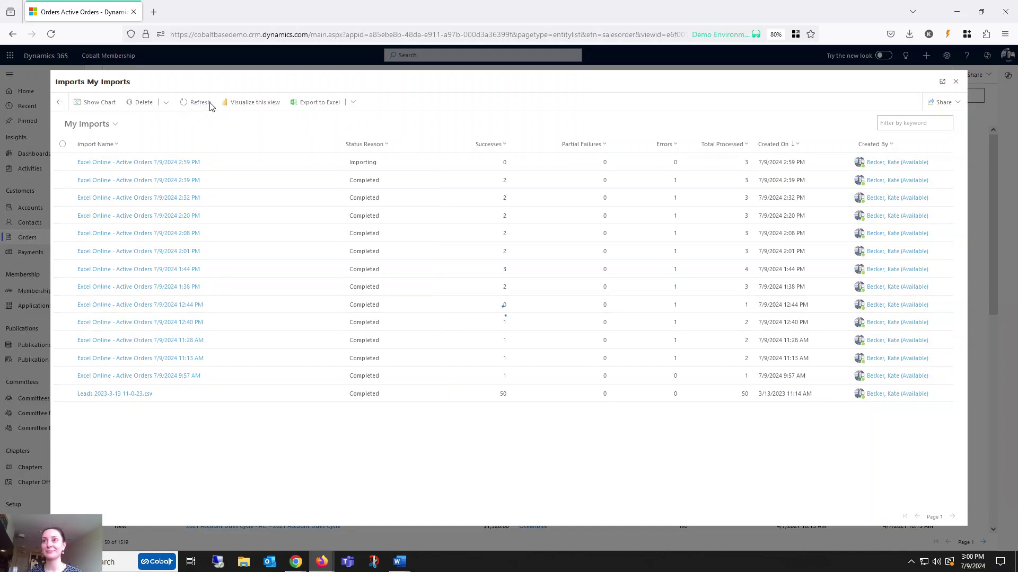
click(208, 104)
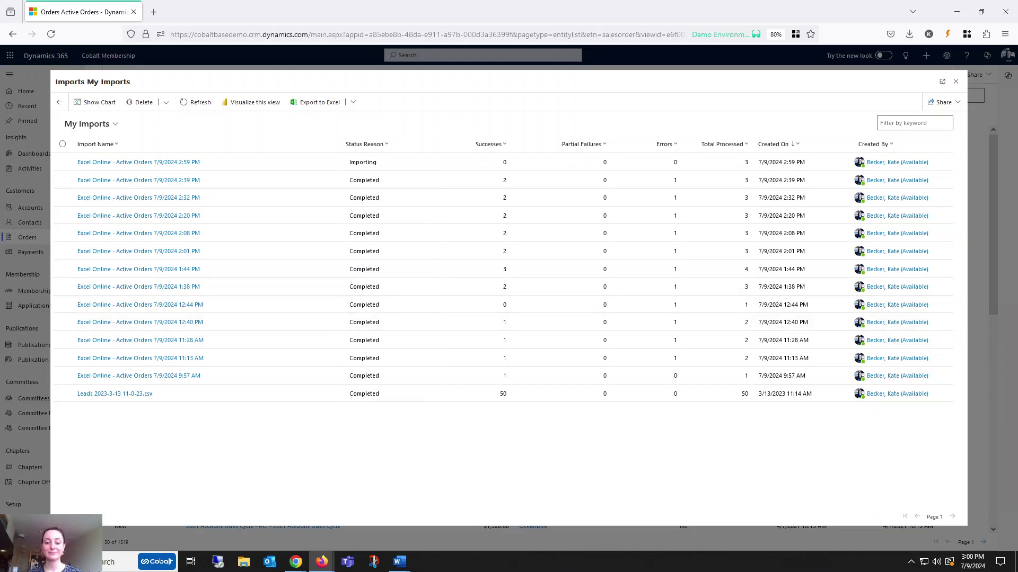
click(194, 106)
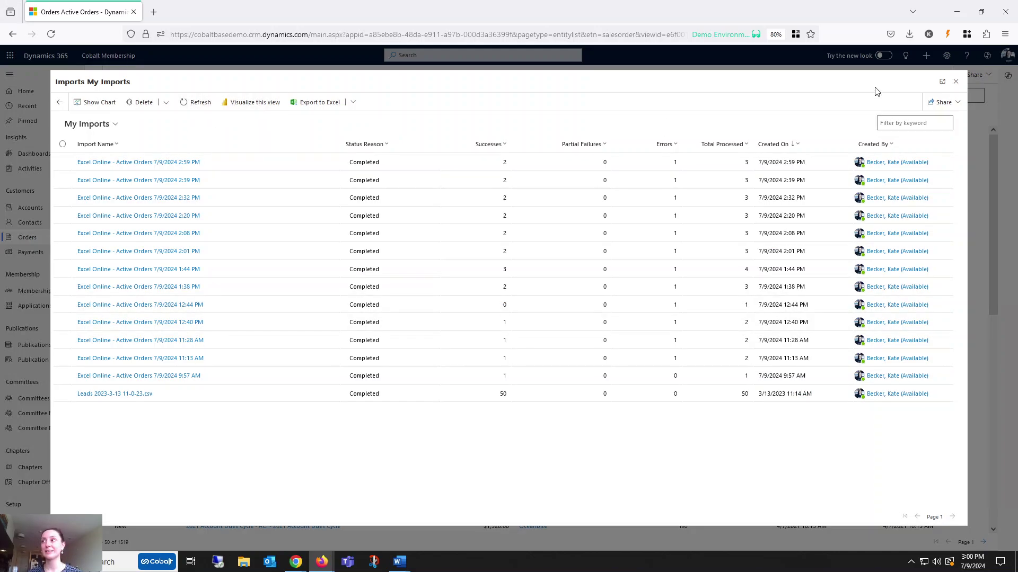
- Close My Imports and filter Active Orders by the keyword '*- KB Demo Order'
click(956, 82)
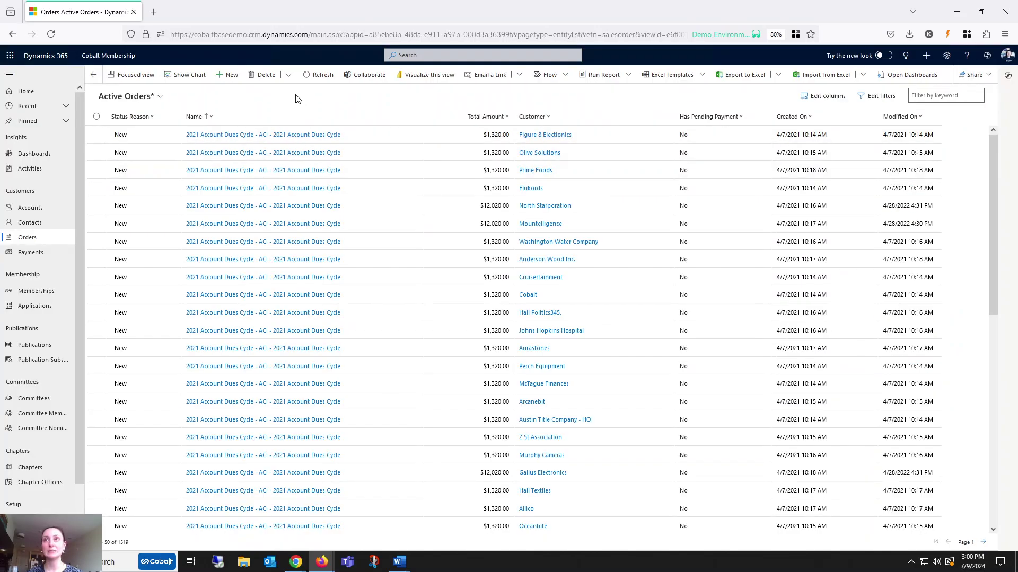
click(932, 96)
text(*- KB Demo Order)
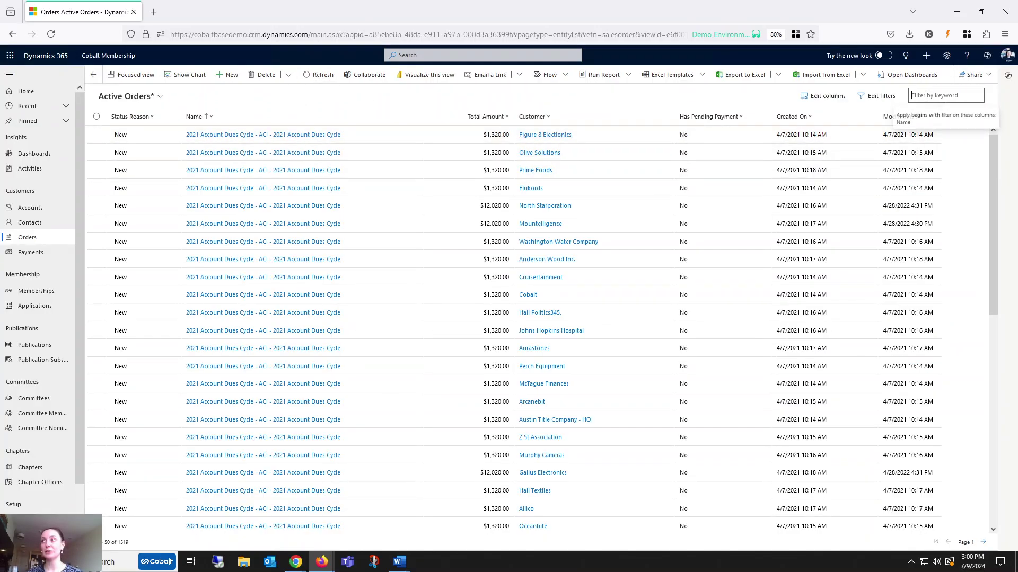
key(Return)
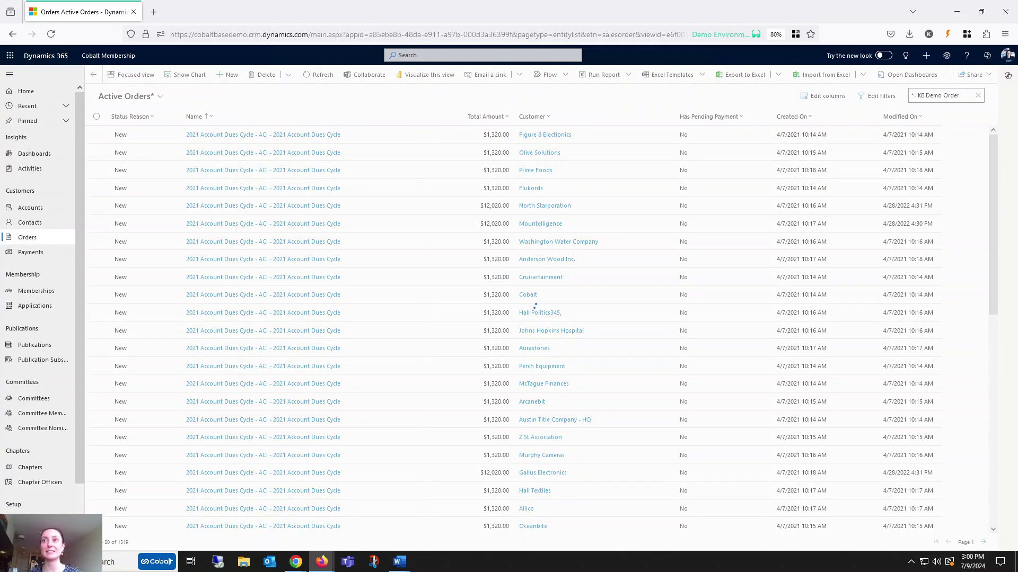